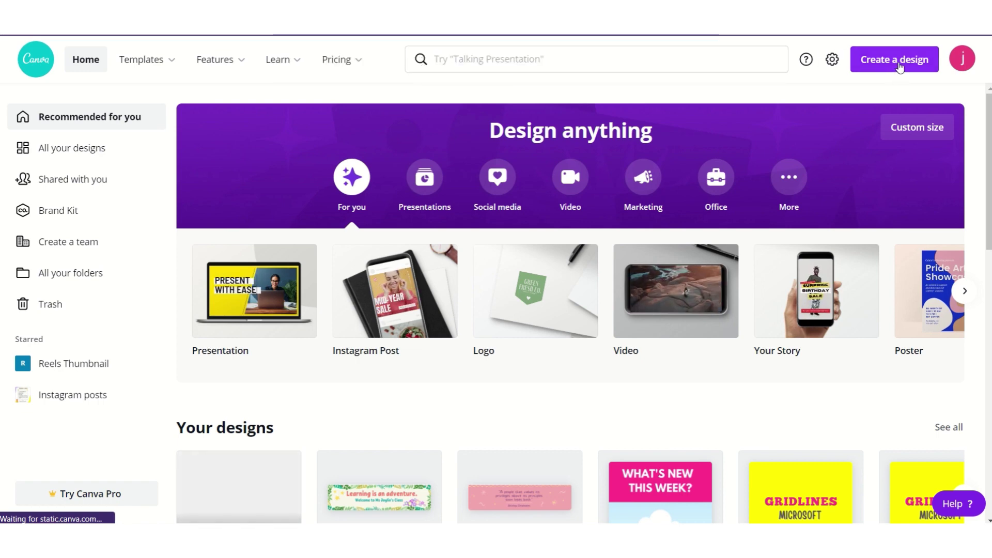
- Search templates for 'google classroom header' and open the pink Forgiveness quote banner
left_click(470, 64)
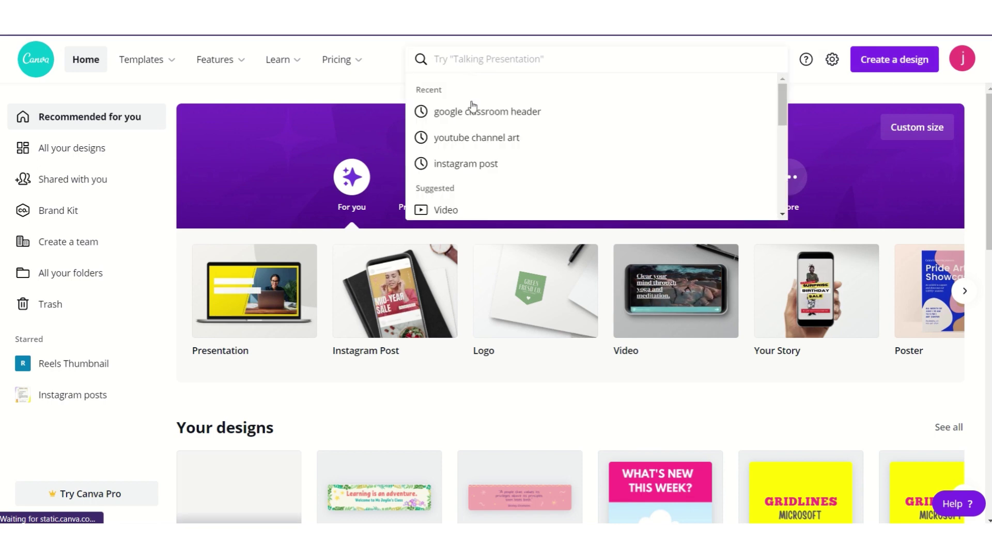
left_click(445, 118)
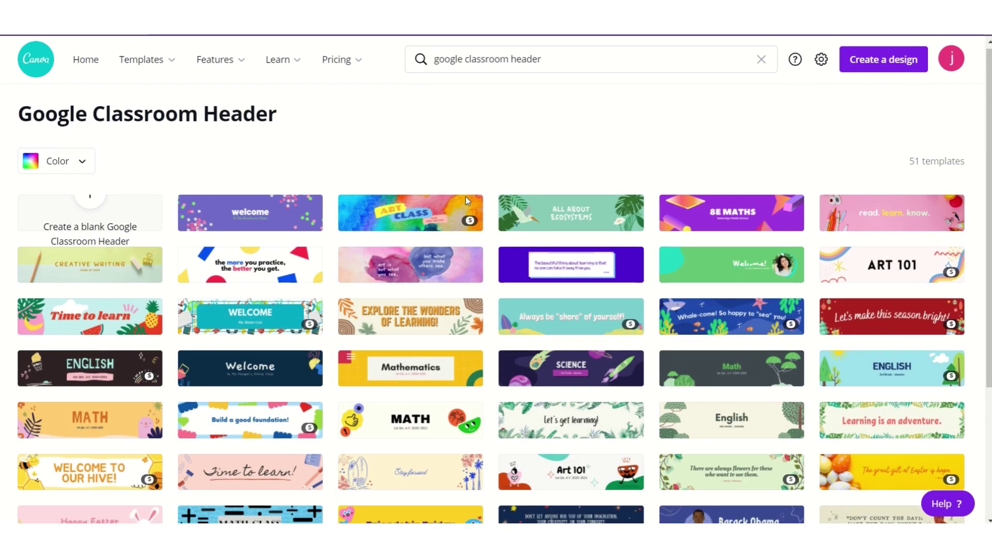
scroll(467, 206, "down", 4)
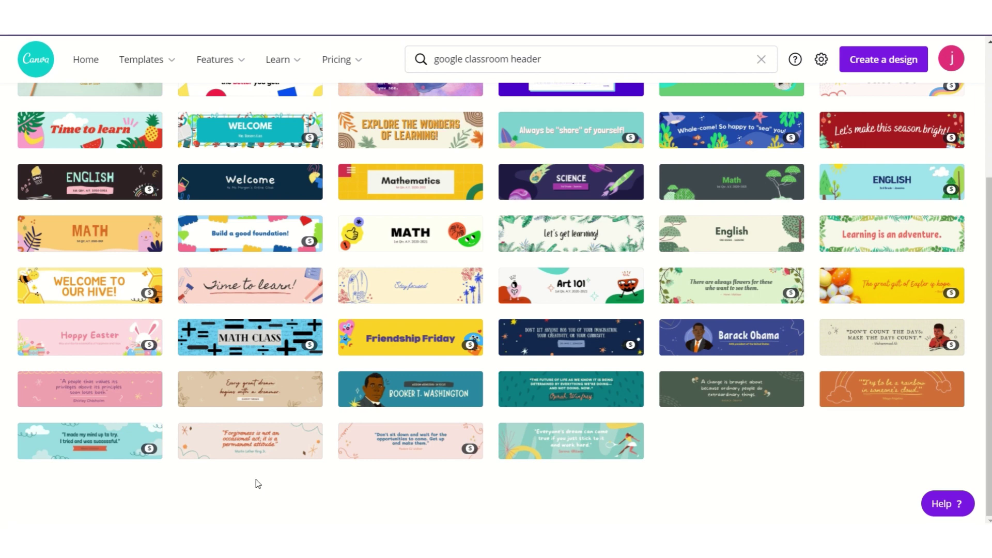
left_click(241, 439)
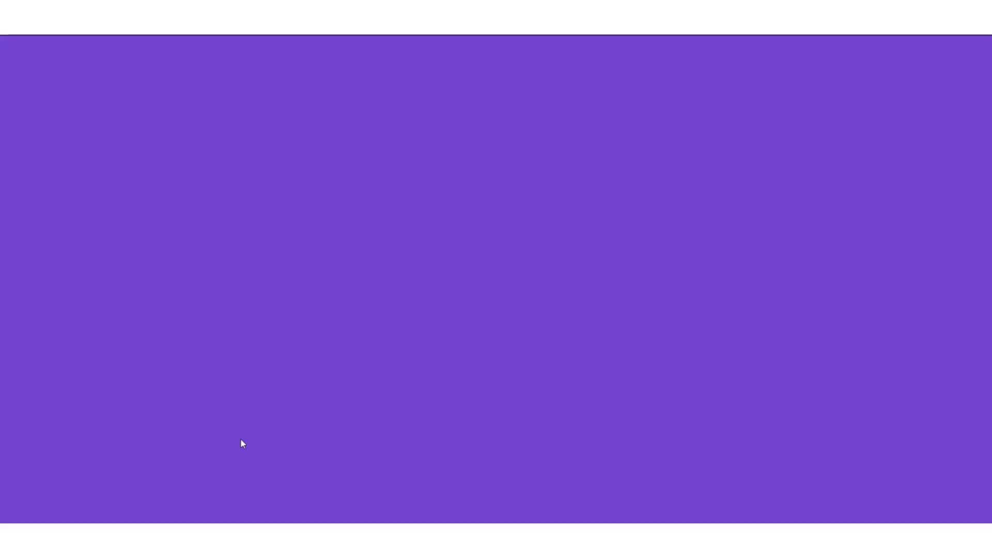
- Replace the quote with a heading welcoming visitors to the teacher's class
double_click(618, 278)
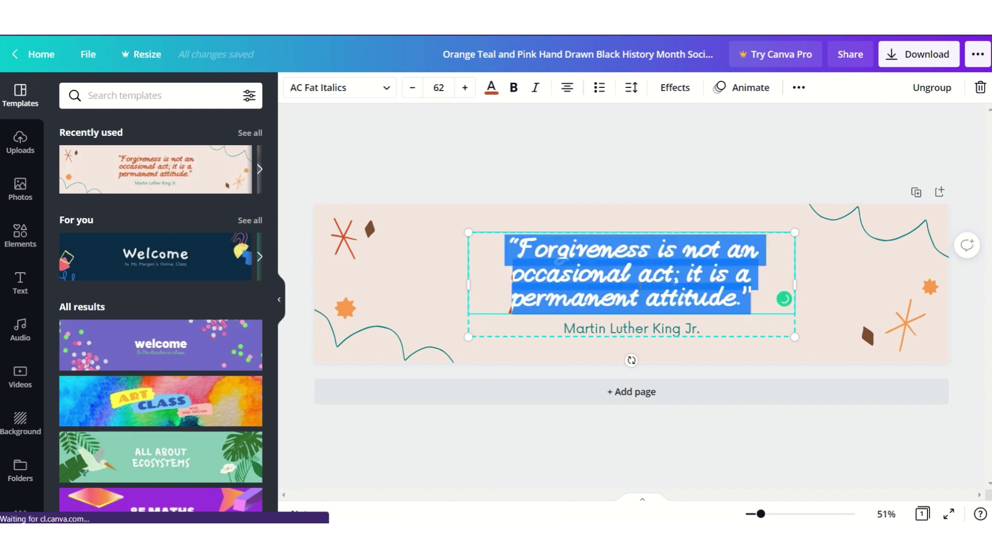
left_click(608, 276)
left_click_drag(752, 304, 454, 239)
key("BackSpace")
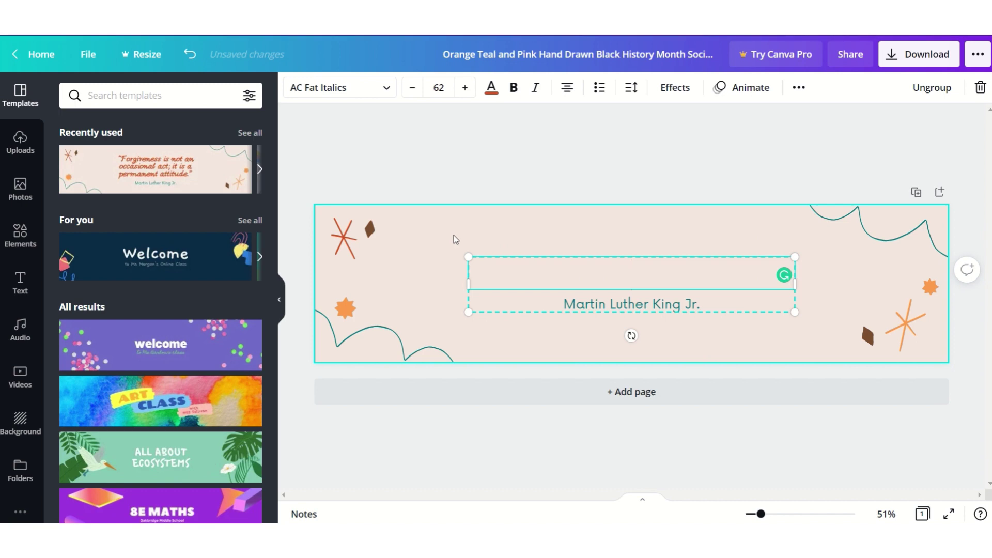
type("Welcome to M")
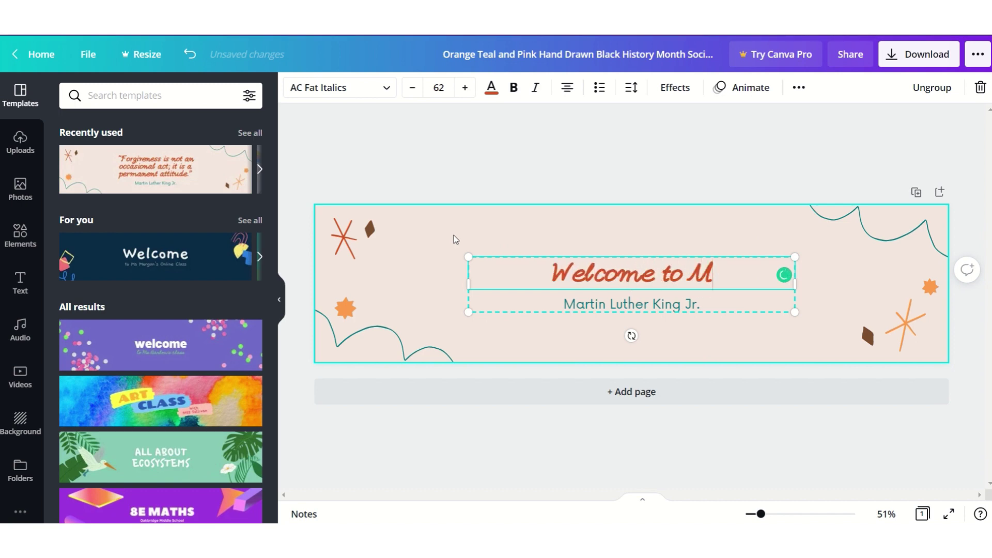
type("s Joylin's Class")
- Change the author line beneath the heading to 'Grade V'
left_click_drag(795, 283, 833, 284)
left_click(672, 304)
double_click(671, 304)
type("Grade V")
key("Escape")
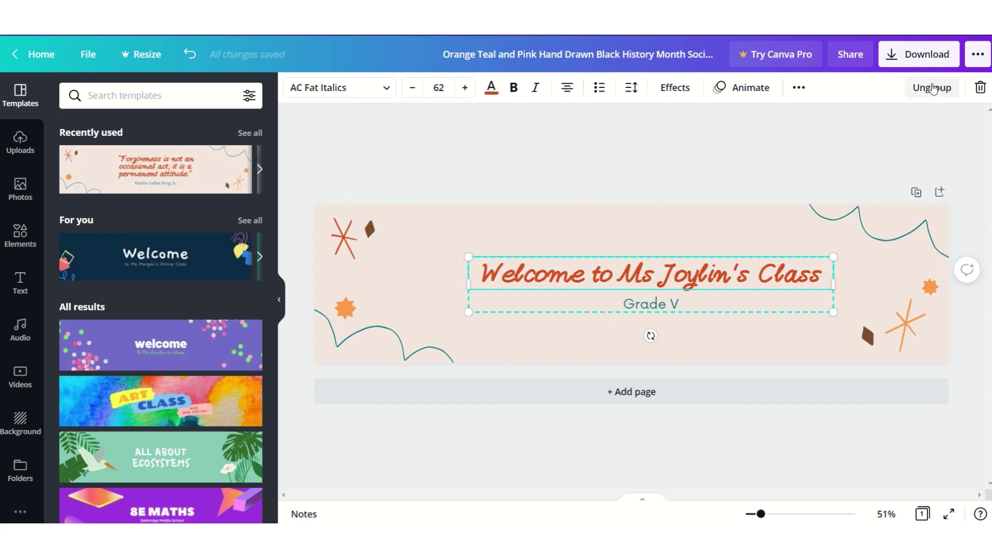
- Ungroup the text boxes and set the welcome heading in the Handy Casual font
left_click(932, 89)
left_click(594, 223)
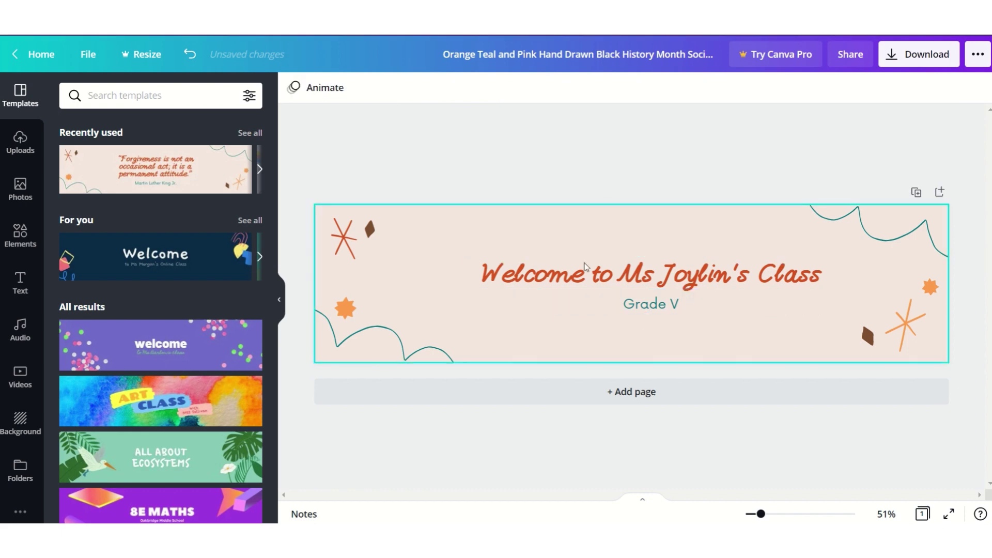
left_click(591, 283)
left_click(652, 305)
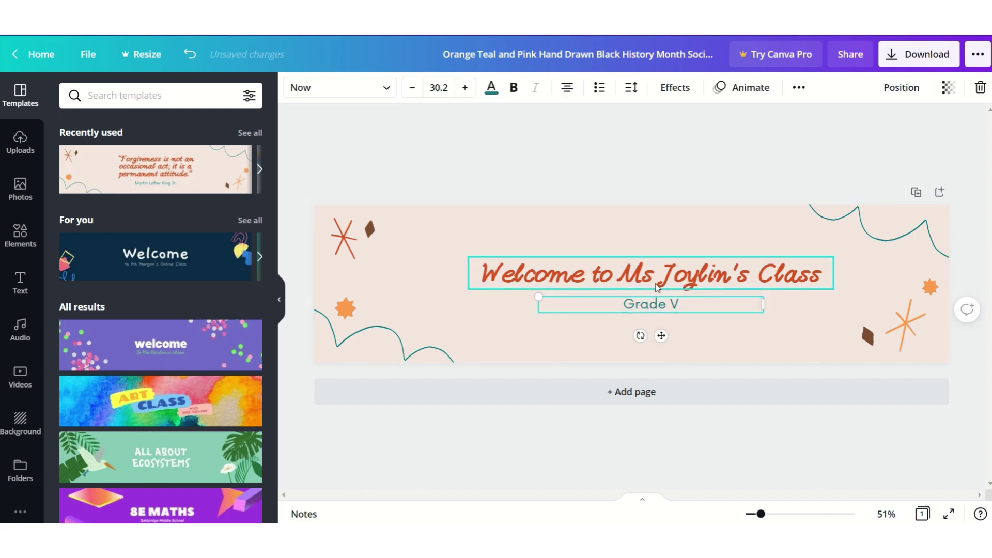
left_click(658, 285)
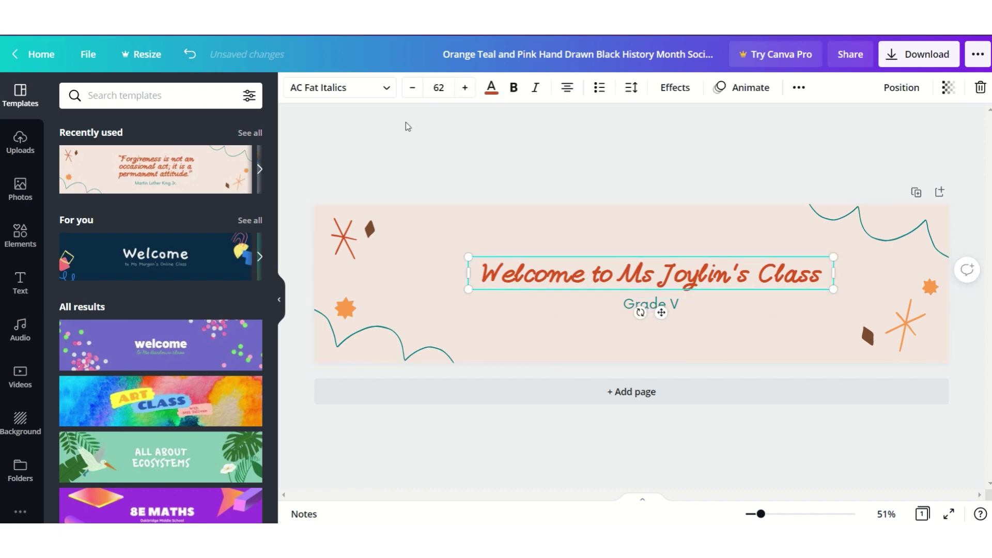
left_click(362, 88)
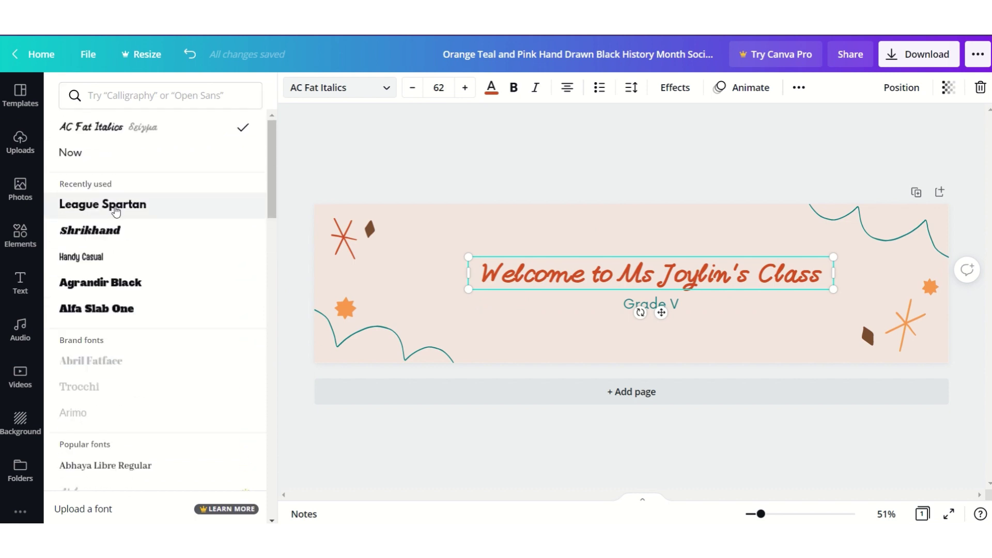
left_click(116, 211)
left_click(82, 253)
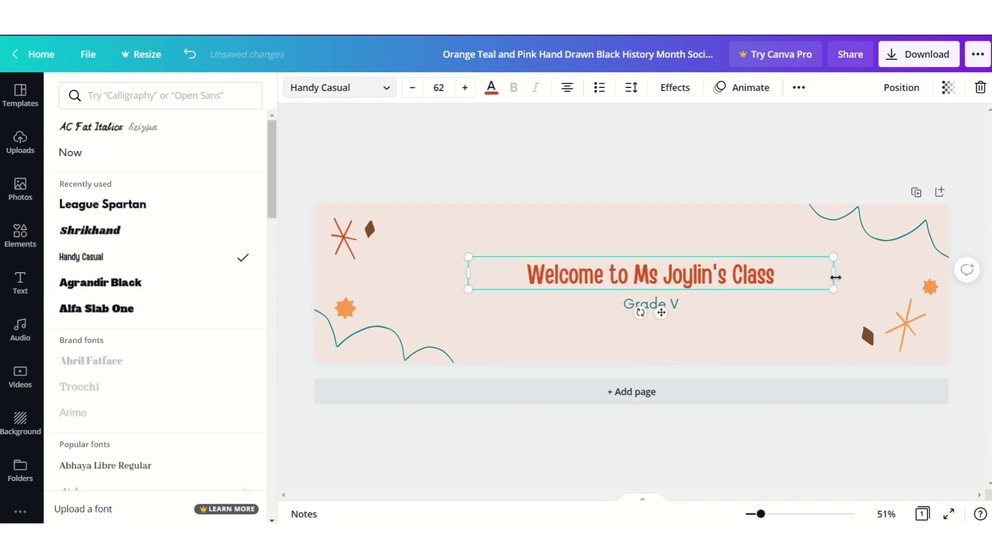
- Enlarge the heading to size 85.5 and centre it on the banner
left_click_drag(832, 259, 954, 208)
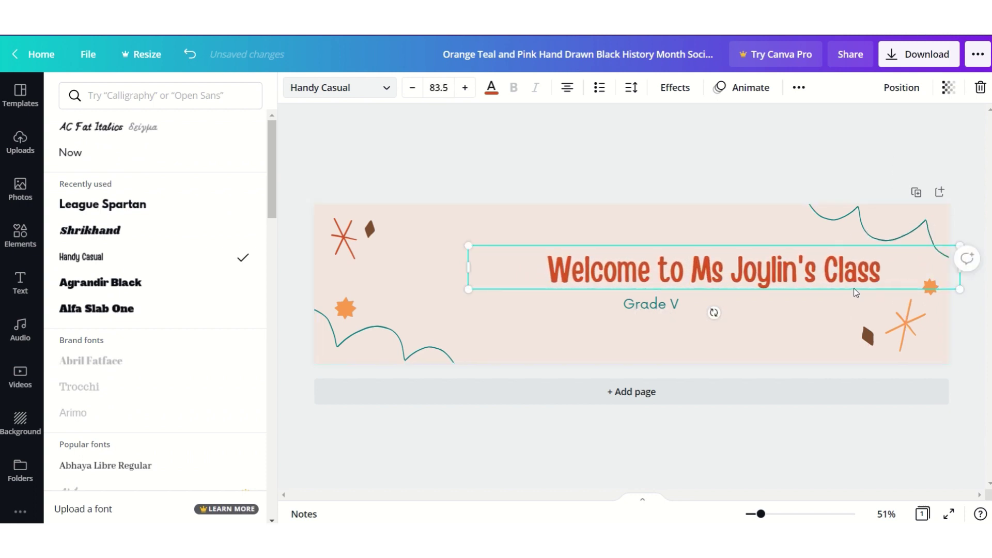
left_click_drag(851, 290, 768, 287)
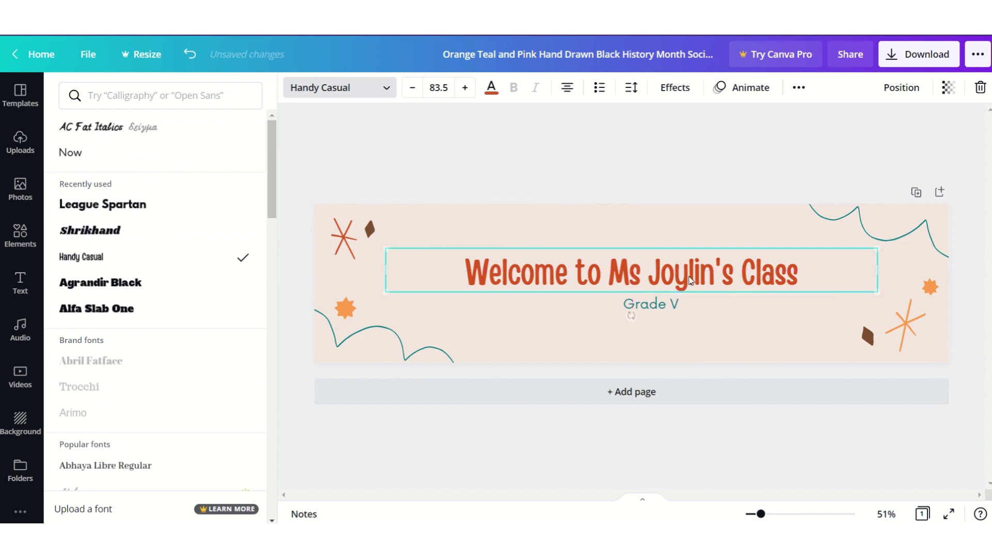
left_click_drag(704, 293, 701, 288)
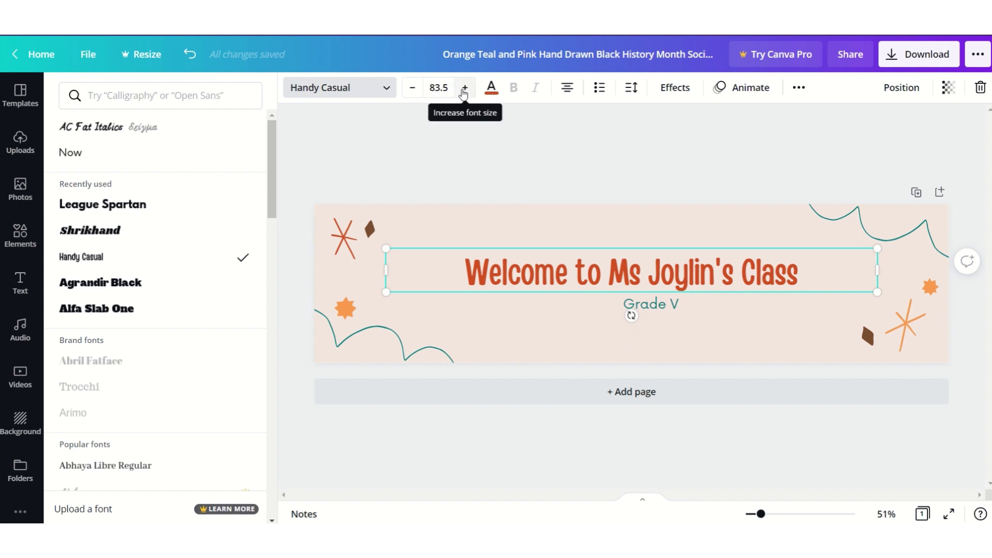
left_click(465, 88)
left_click(464, 88)
left_click(464, 88)
left_click(464, 88)
left_click(464, 88)
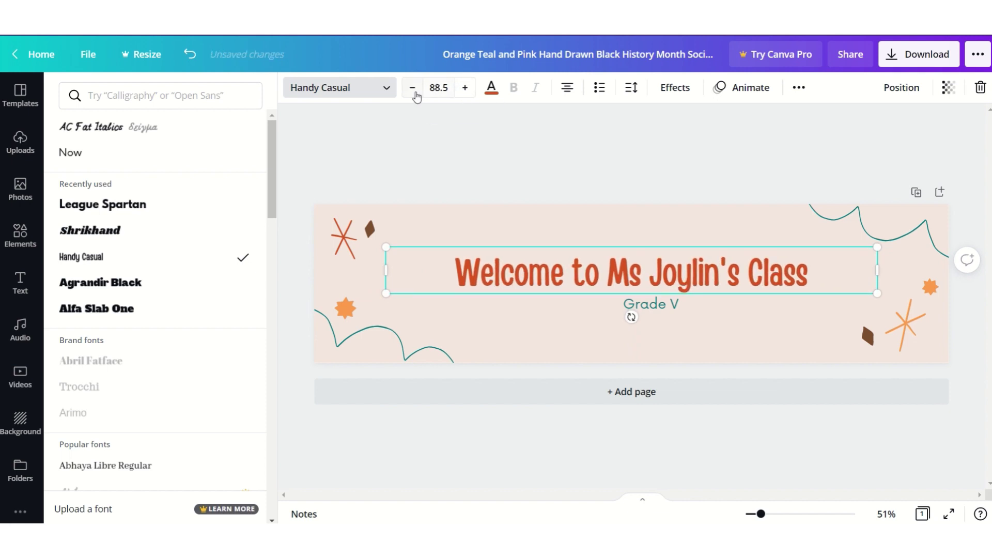
left_click(413, 88)
left_click(413, 88)
left_click(413, 88)
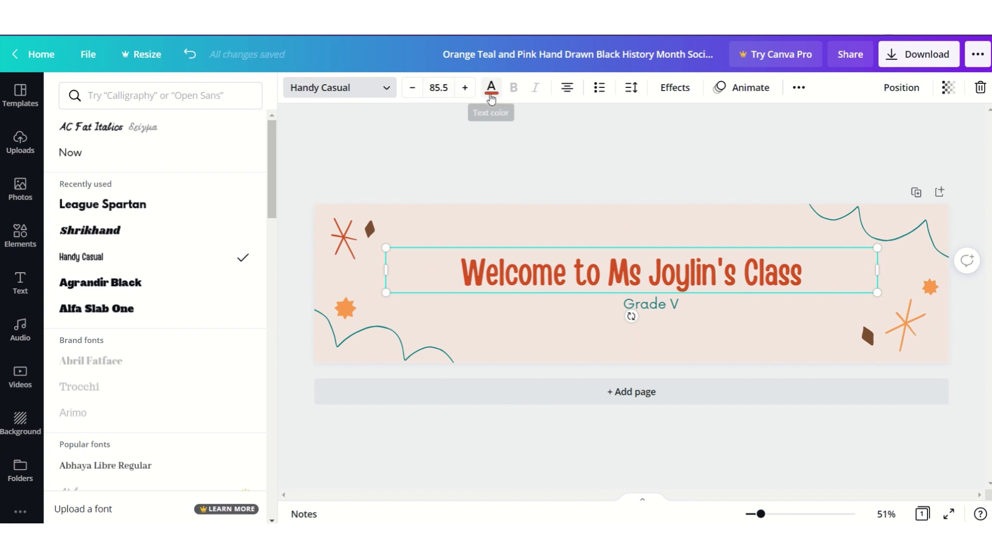
left_click(490, 93)
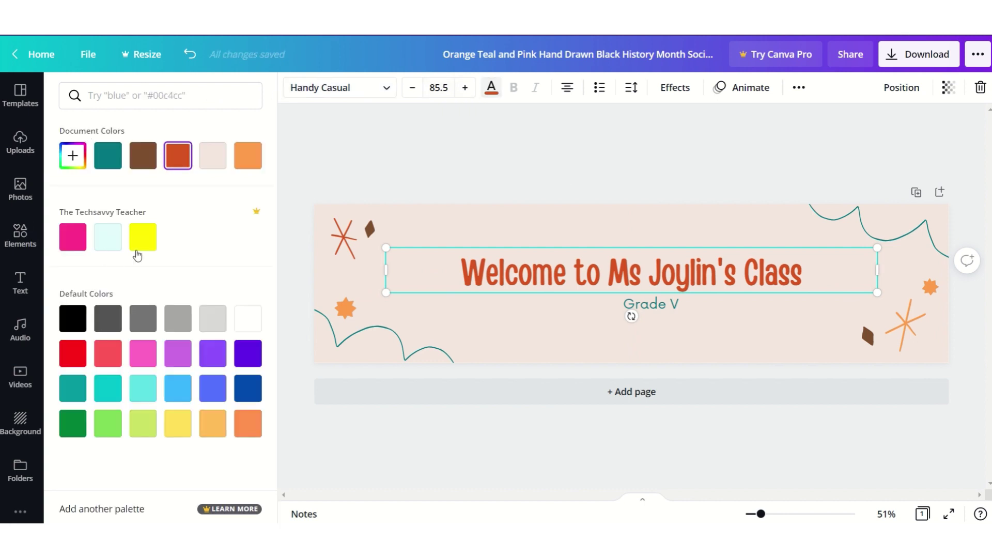
key("Escape")
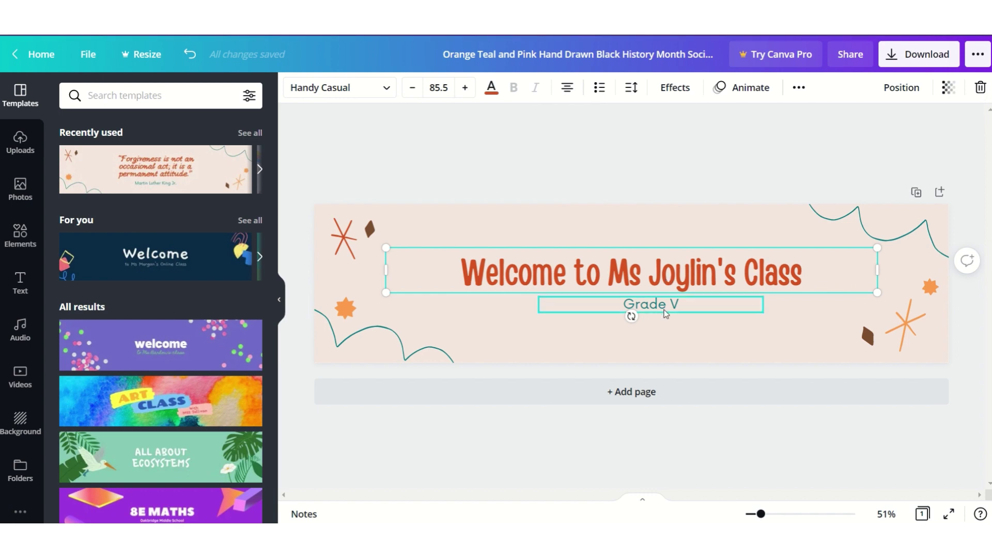
- Make Grade V bold, about size 46, centred beneath the heading
left_click(665, 312)
left_click_drag(665, 312, 644, 309)
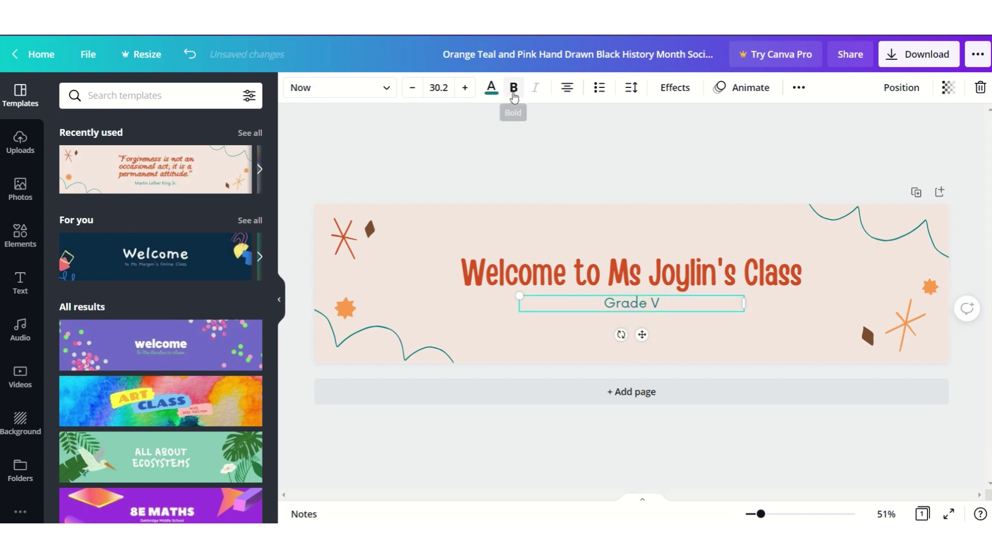
left_click(513, 89)
left_click(465, 87)
left_click(465, 87)
left_click(466, 88)
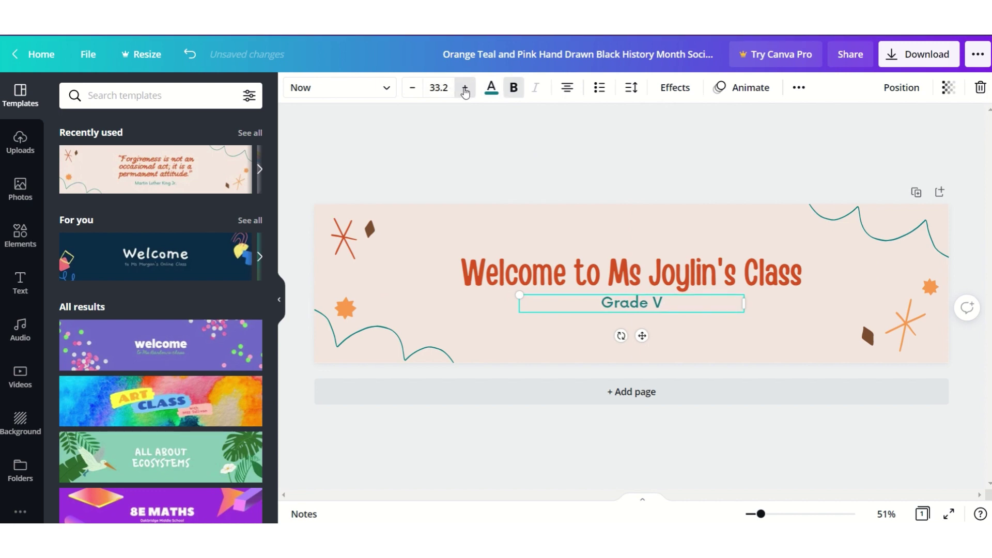
left_click(465, 87)
left_click_drag(745, 309, 788, 318)
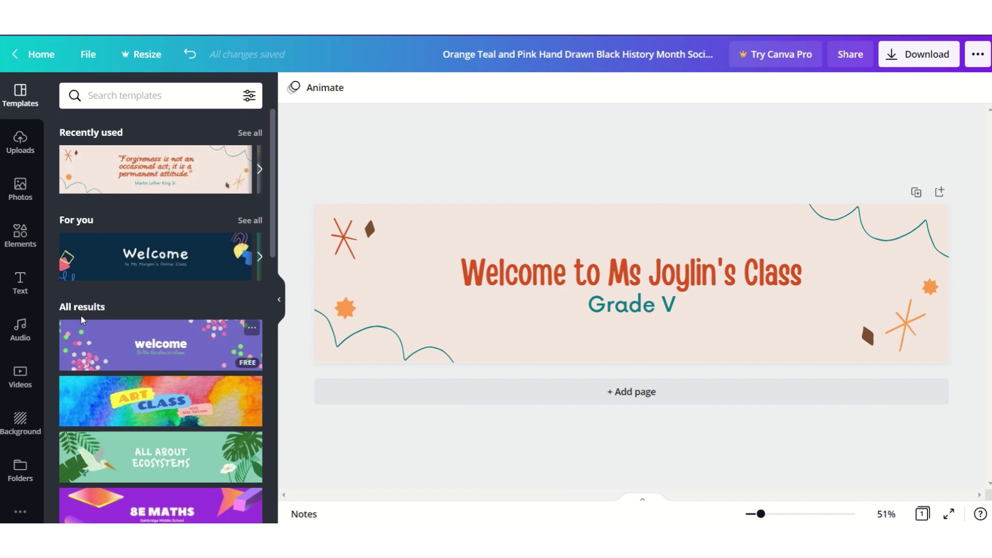
left_click(20, 235)
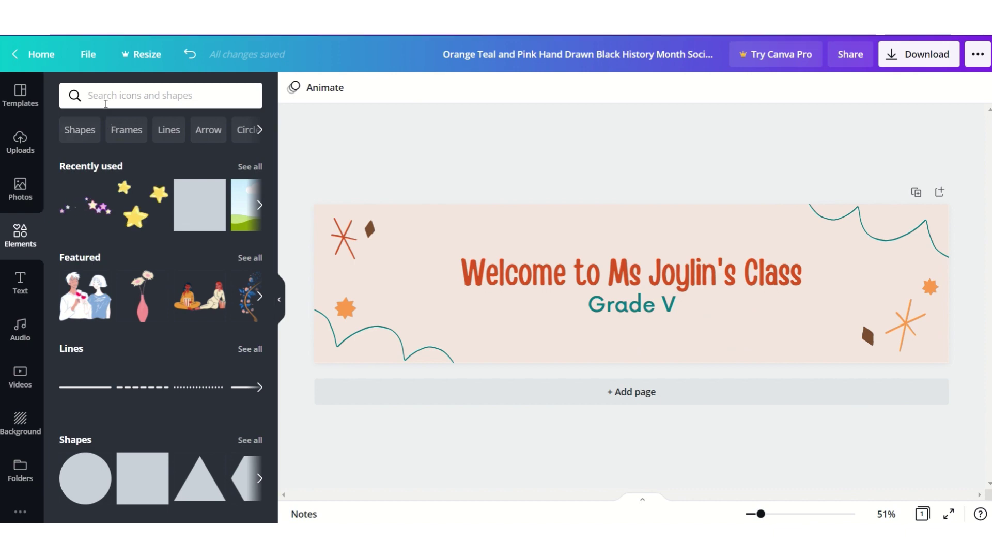
left_click(111, 96)
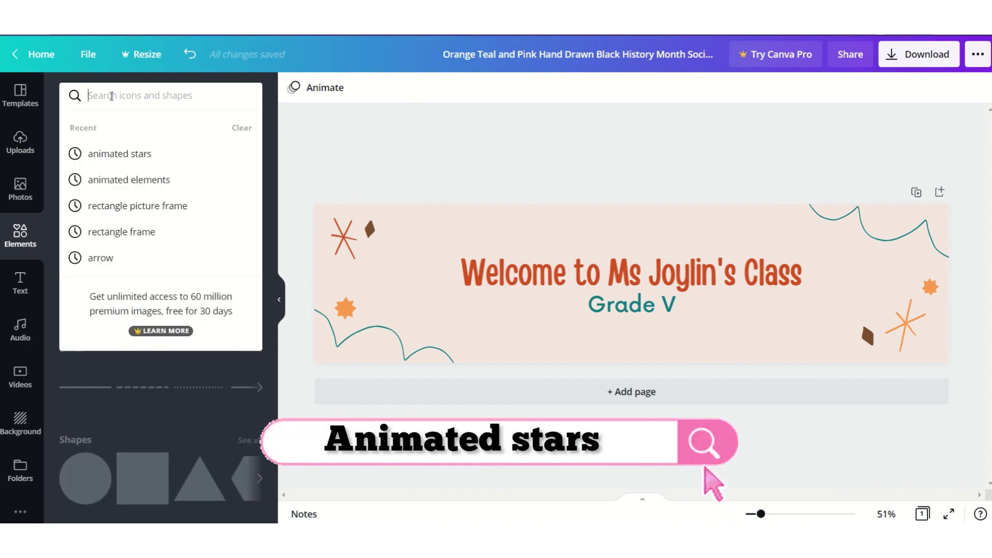
left_click(125, 154)
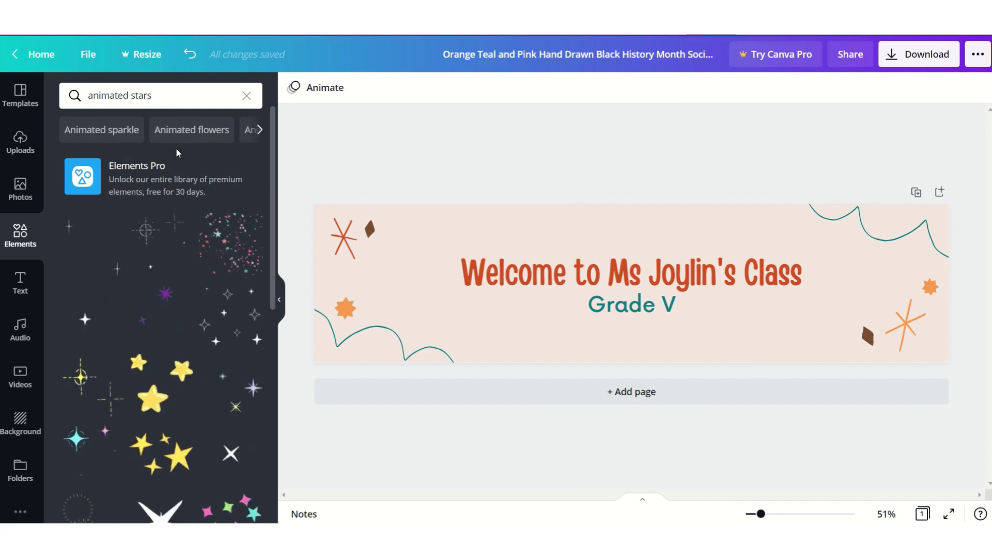
scroll(196, 269, "down", 4)
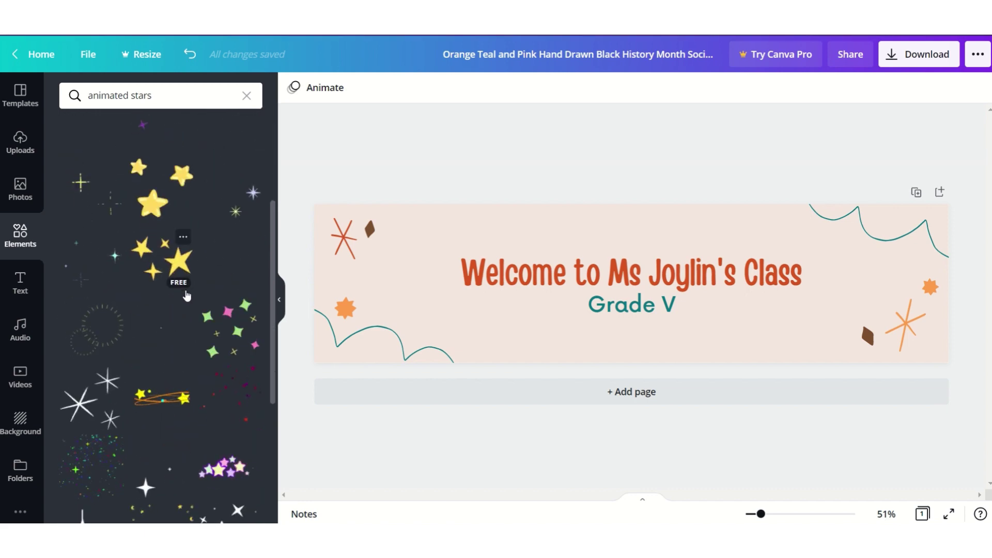
scroll(153, 162, "up", 1)
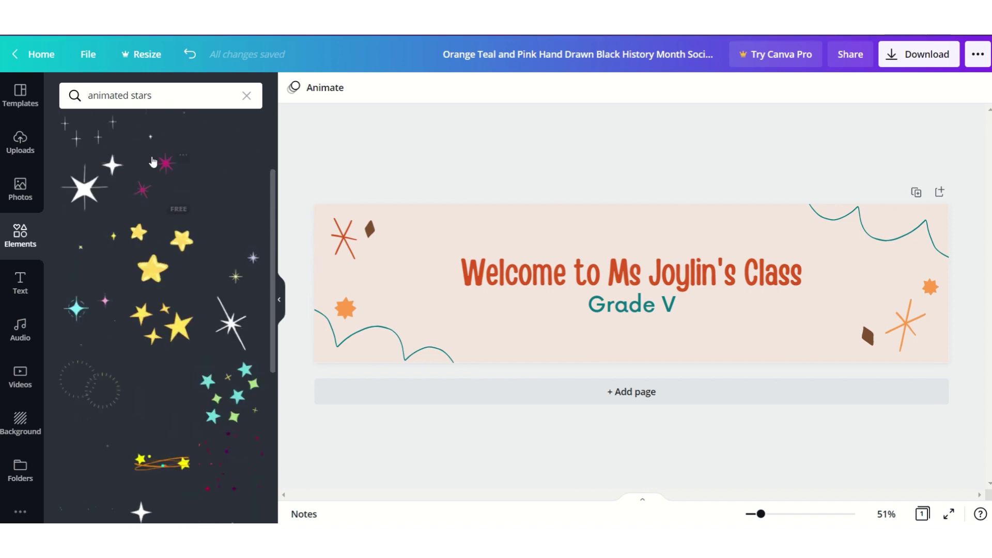
scroll(160, 288, "up", 1)
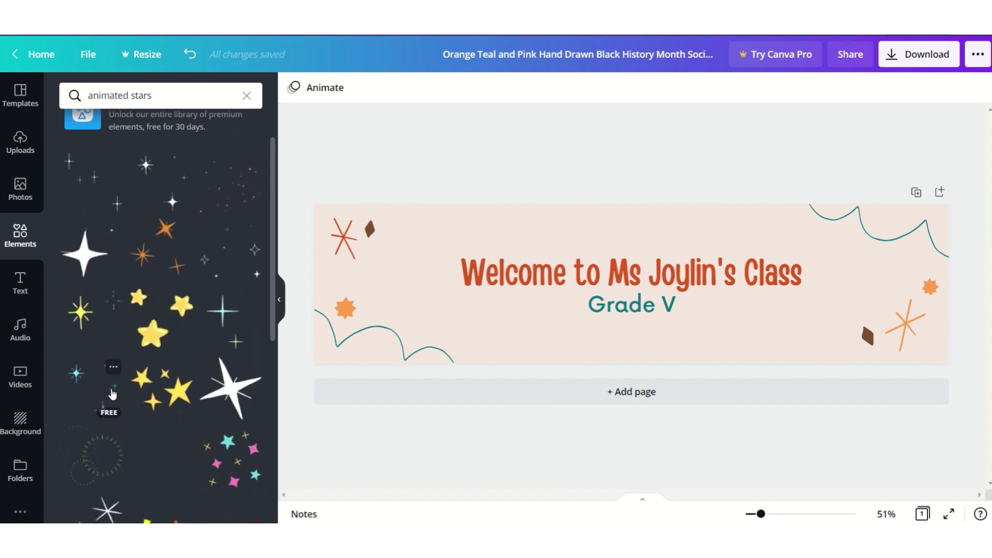
- Add the yellow animated stars, shrunk and placed left of 'Welcome'
left_click(159, 316)
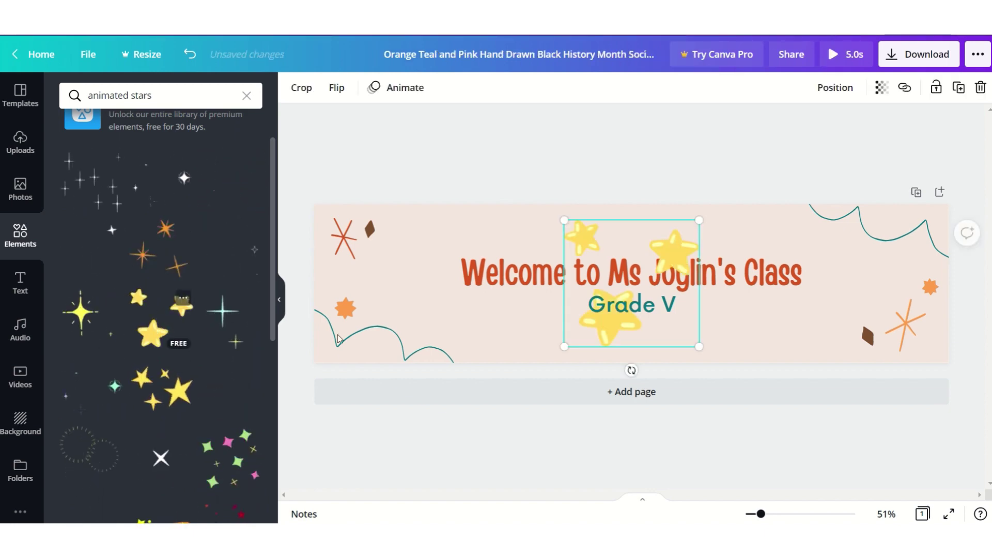
left_click_drag(634, 266, 631, 284)
left_click_drag(589, 338, 401, 304)
- Add a small lightning bolt beside the end of the title
scroll(166, 453, "down", 2)
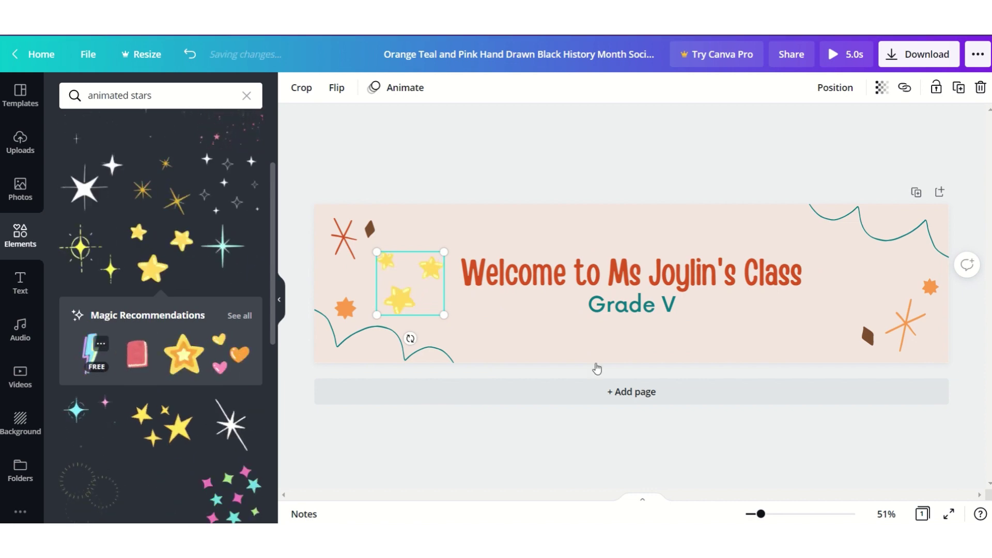
left_click_drag(597, 369, 823, 330)
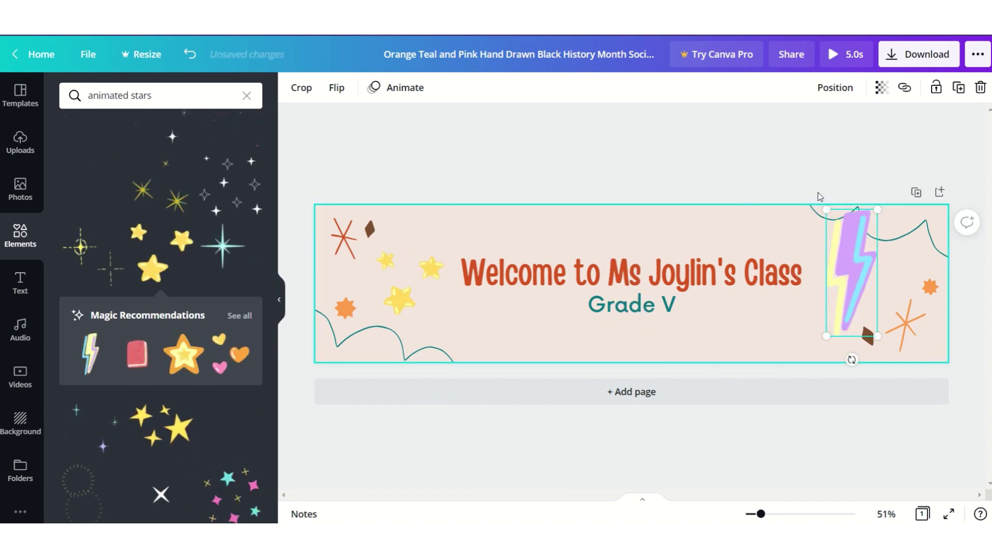
left_click_drag(827, 209, 861, 301)
left_click_drag(869, 320, 826, 240)
scroll(192, 352, "down", 3)
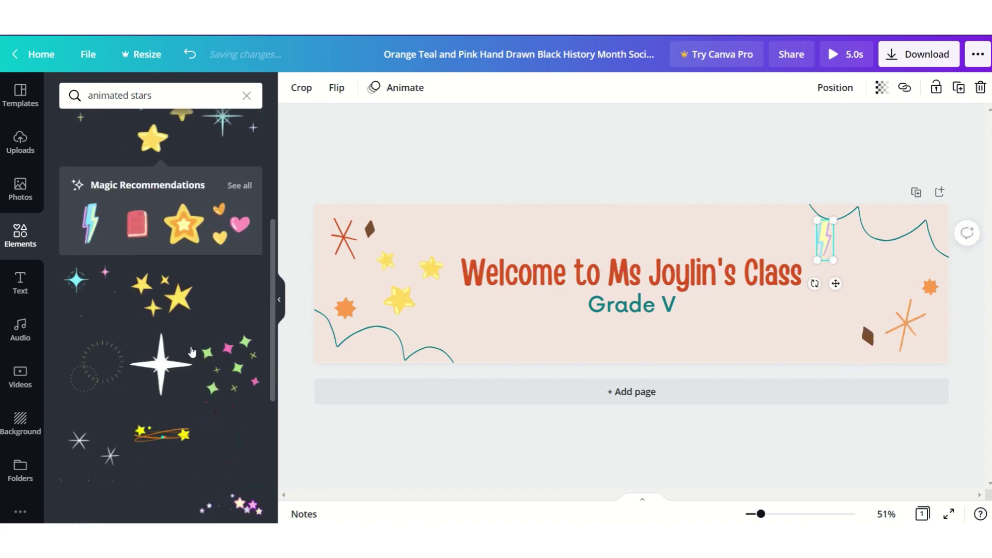
scroll(142, 378, "down", 3)
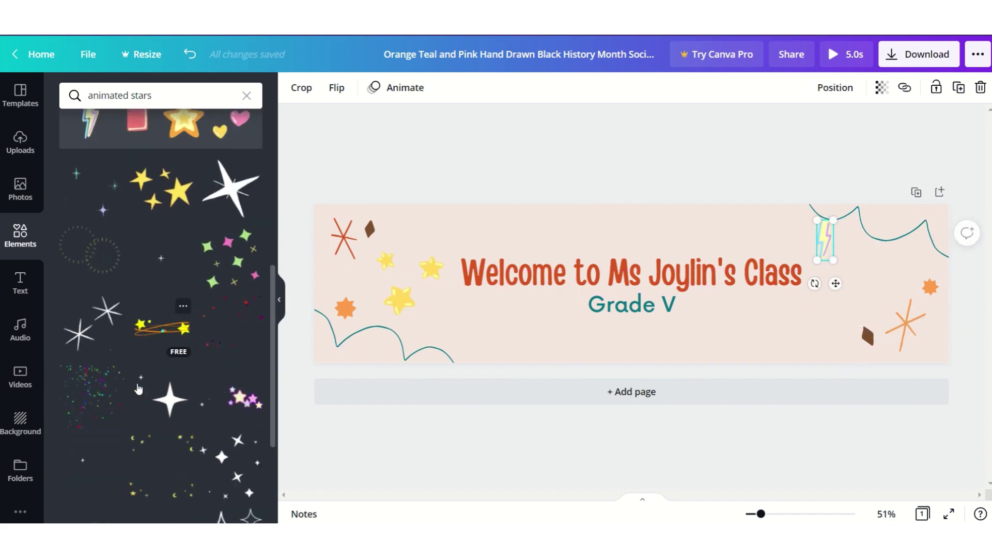
scroll(139, 388, "down", 1)
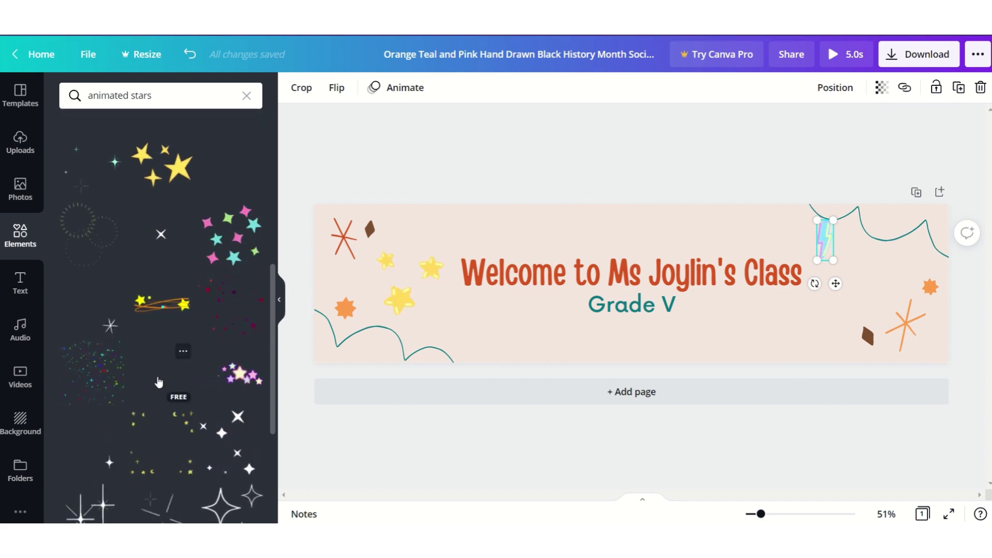
left_click(279, 300)
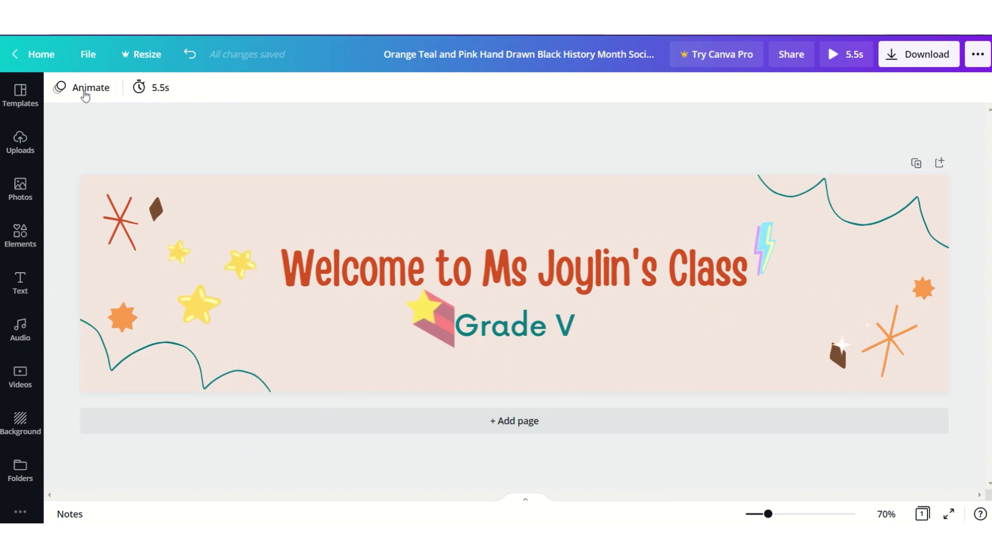
left_click(34, 288)
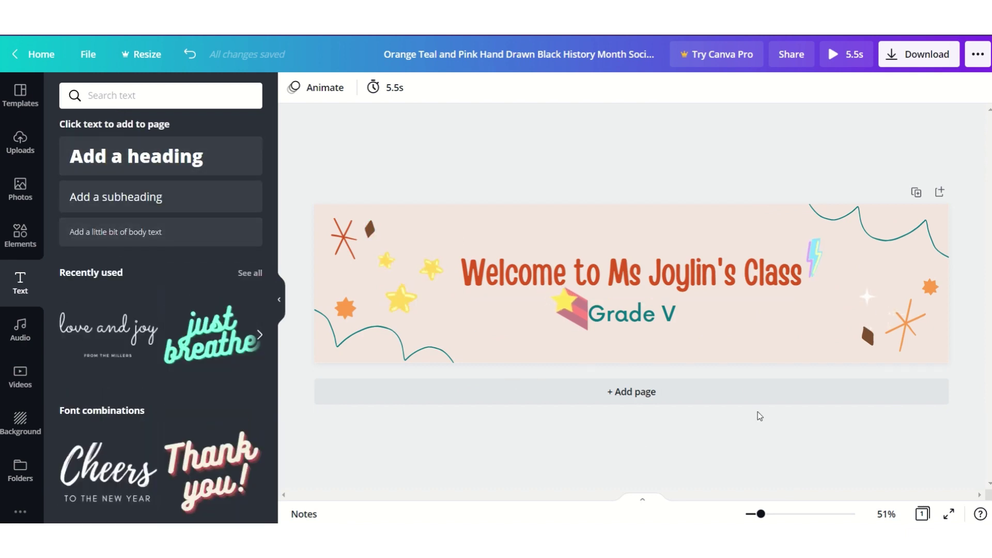
left_click(279, 307)
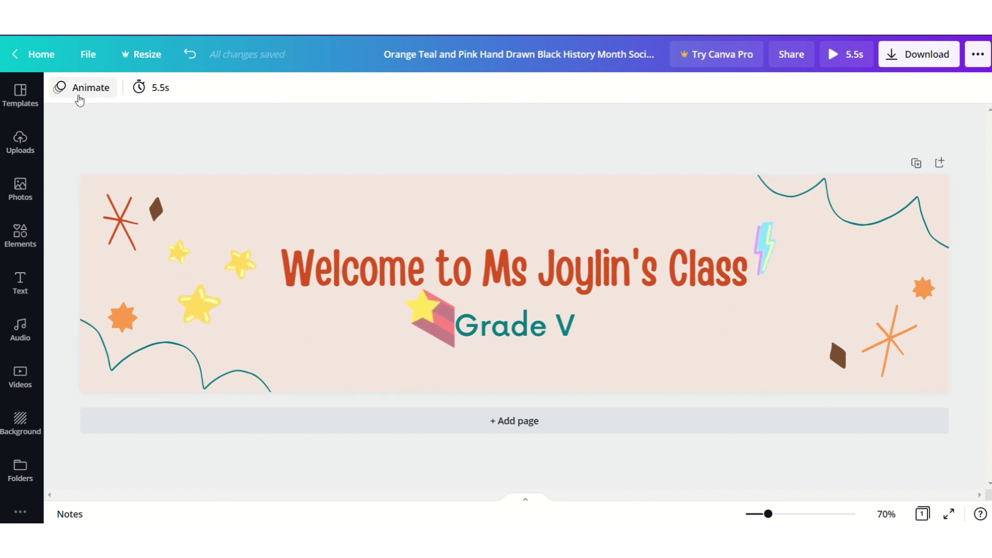
left_click(80, 96)
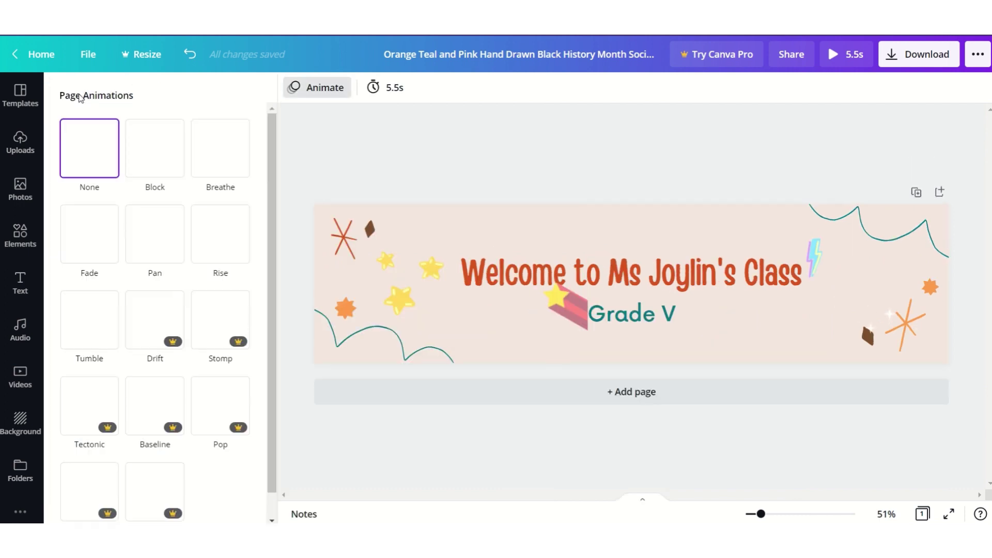
left_click(139, 164)
left_click(219, 166)
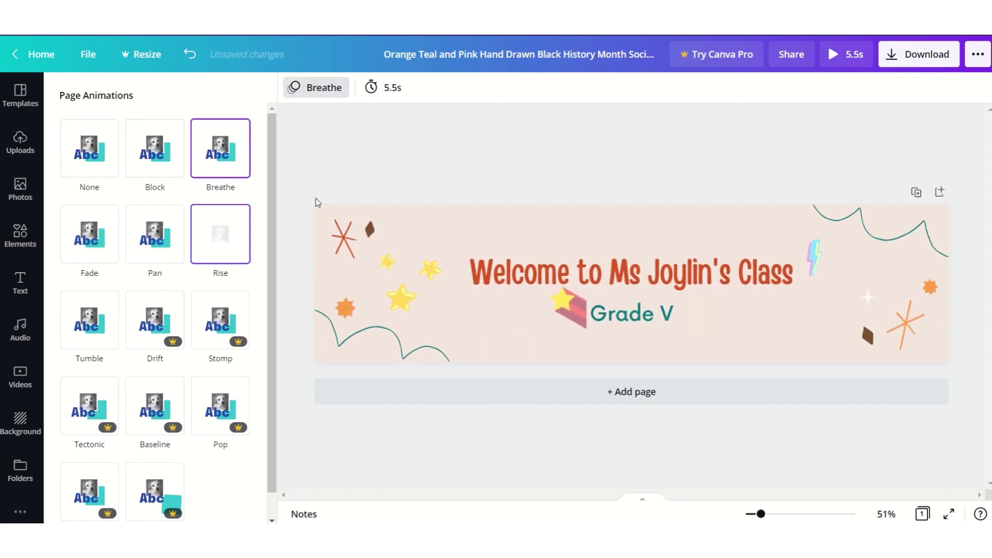
left_click(301, 155)
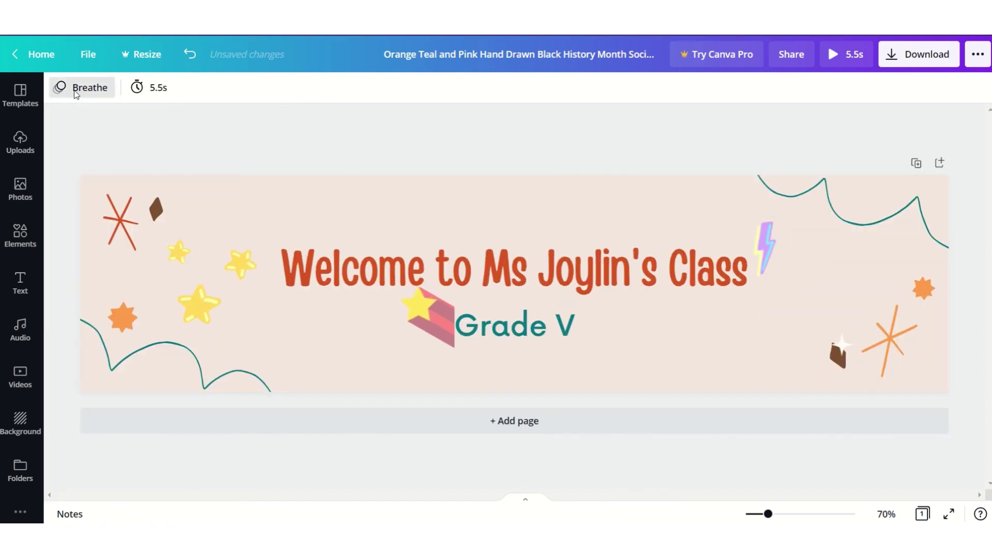
left_click(81, 93)
left_click(85, 163)
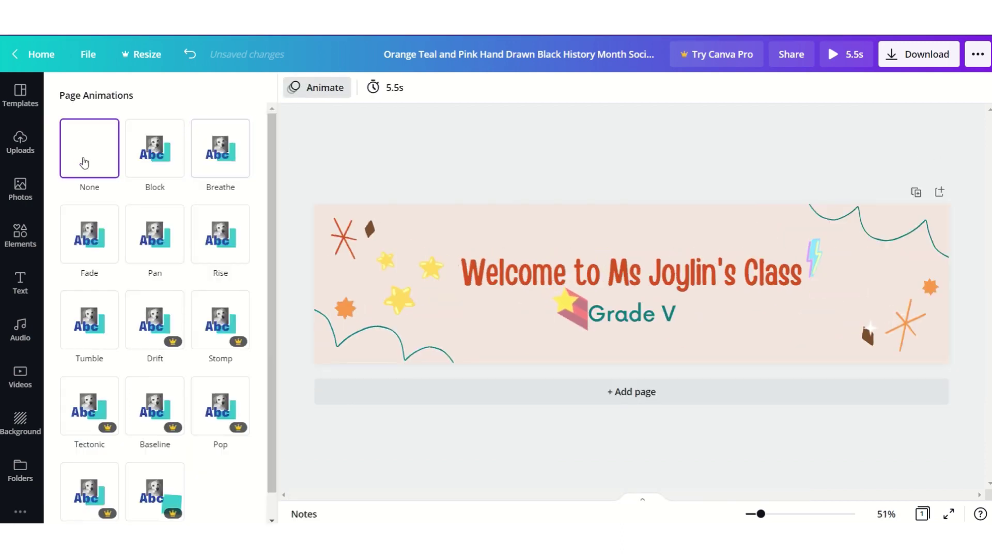
left_click(341, 155)
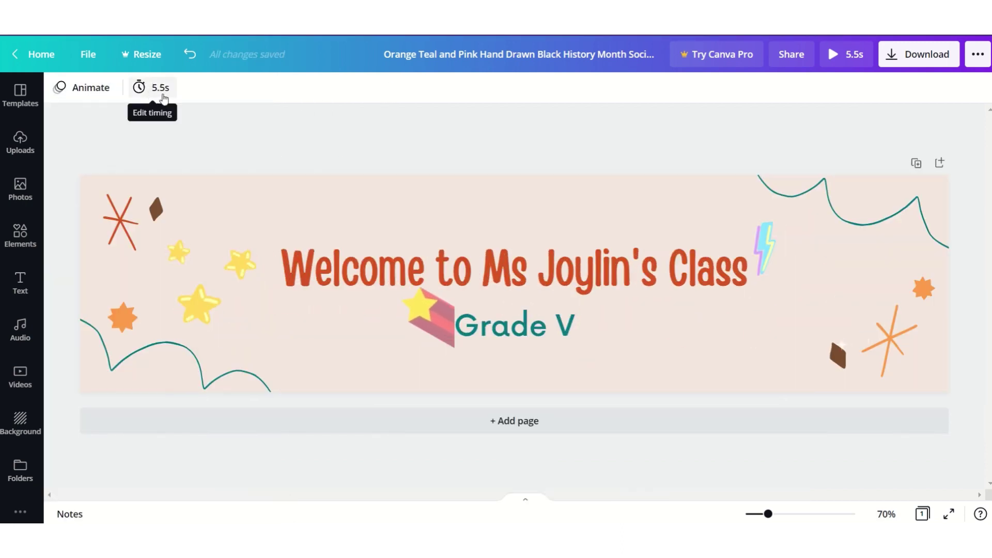
- Preview the animation, then download the banner with GIF as the file type
left_click(856, 56)
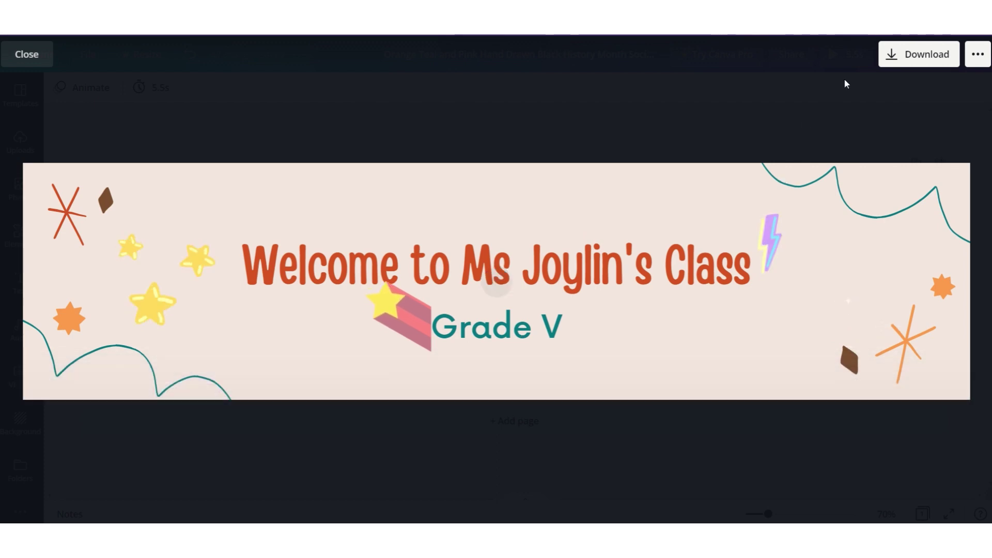
left_click(913, 63)
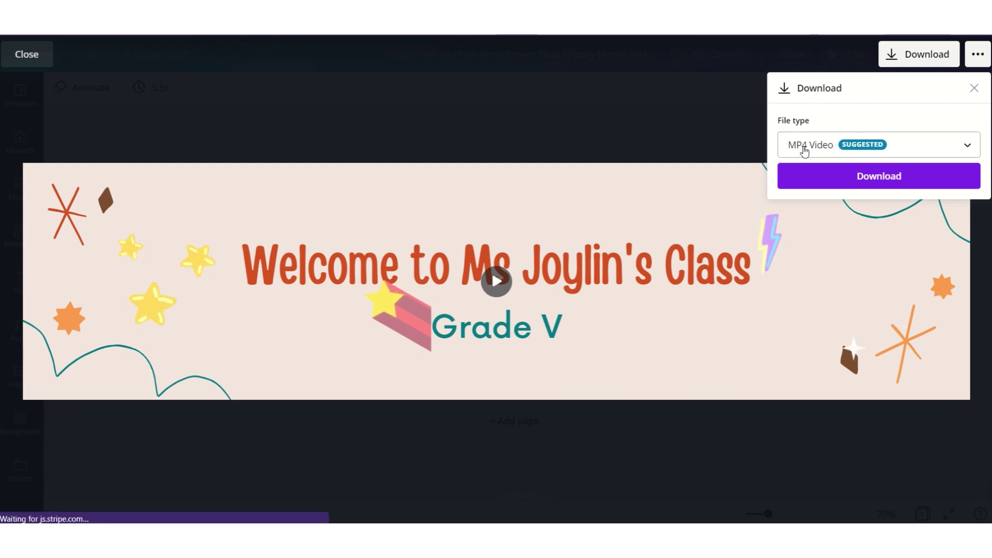
left_click(969, 148)
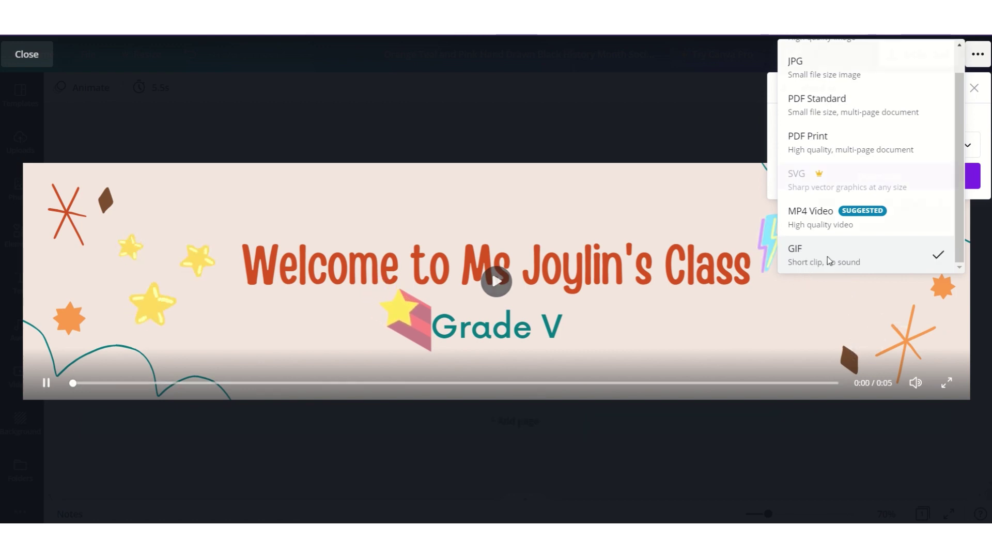
left_click(829, 259)
left_click(886, 182)
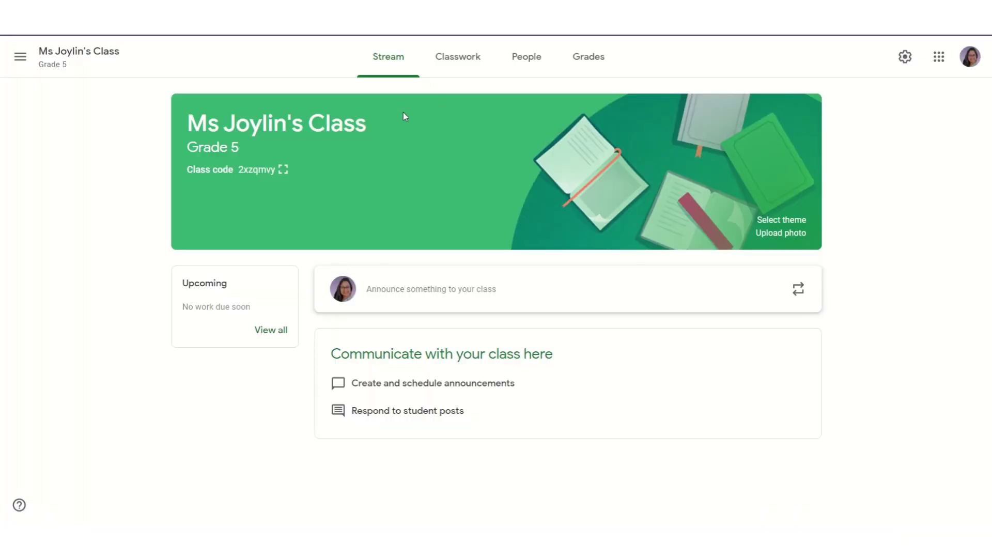
- Choose Upload photo on the class Stream header banner
left_click(779, 233)
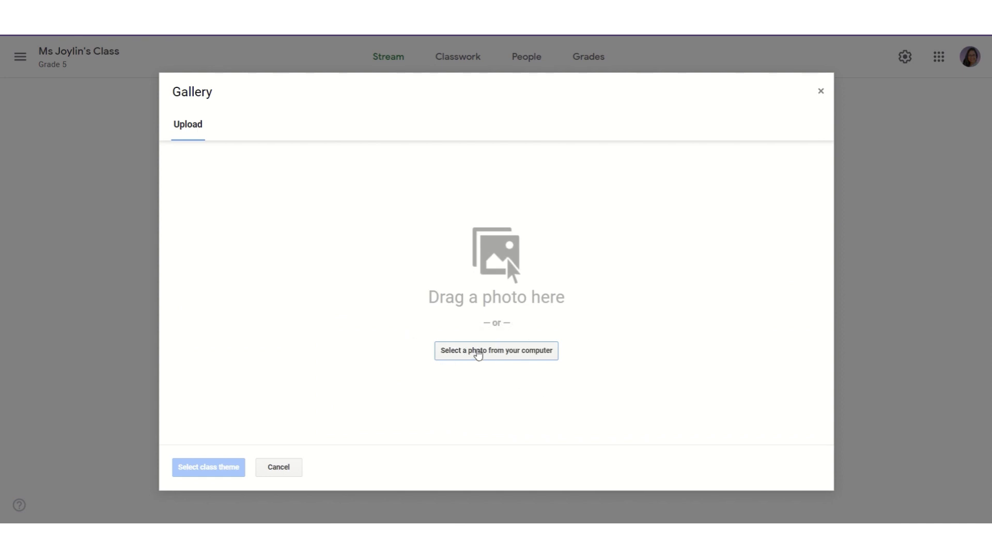
- Upload the banner GIF, crop it to the full image, and set it as the class theme
left_click(478, 354)
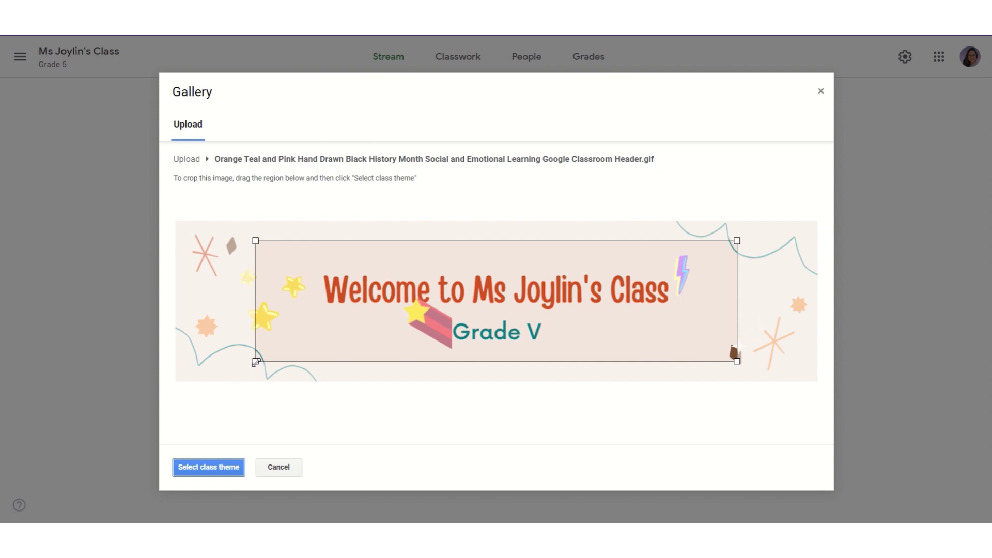
left_click_drag(255, 362, 171, 386)
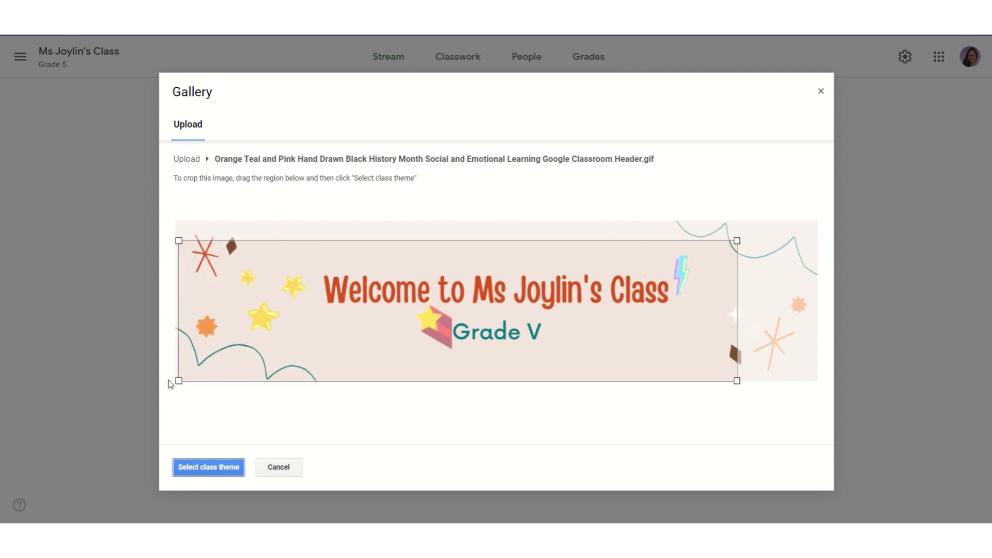
left_click_drag(738, 237, 817, 221)
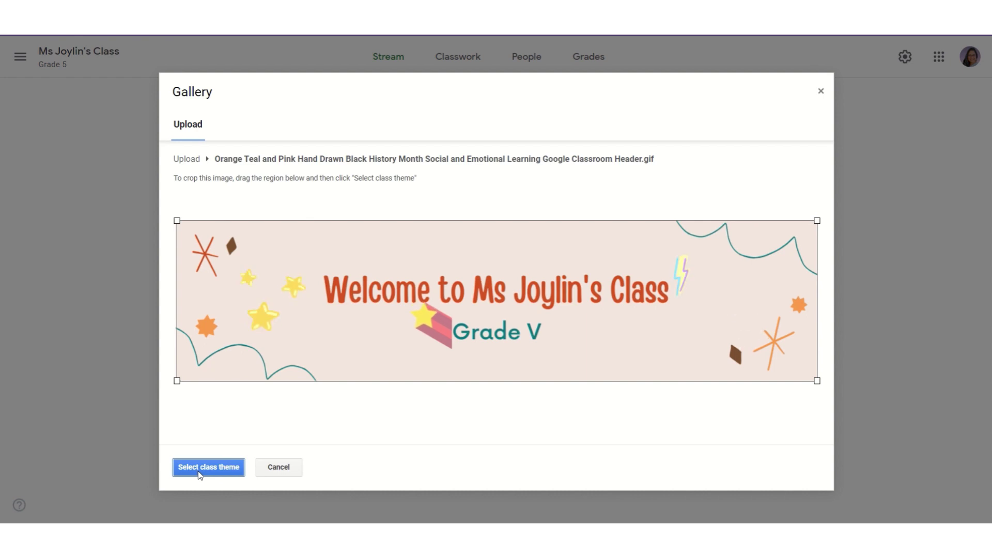
left_click(200, 473)
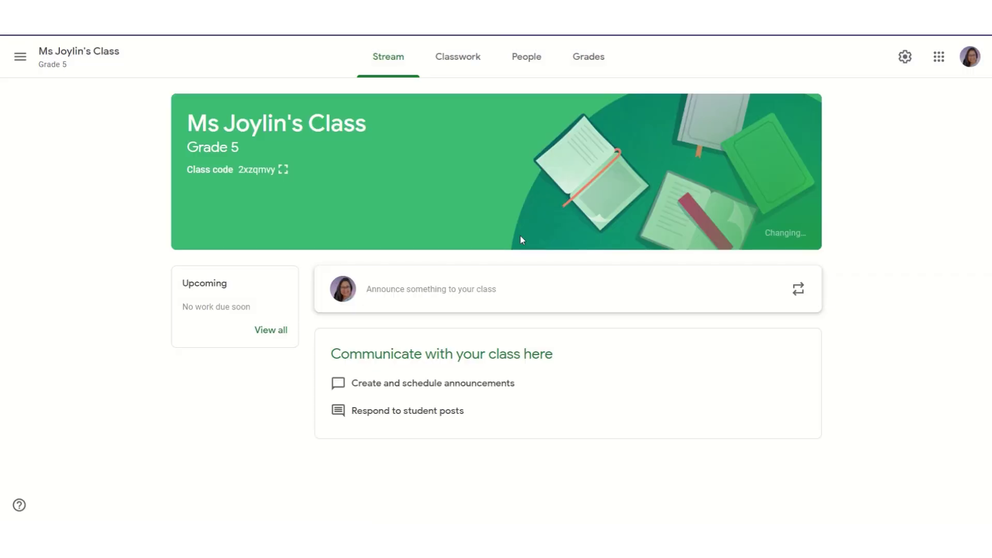